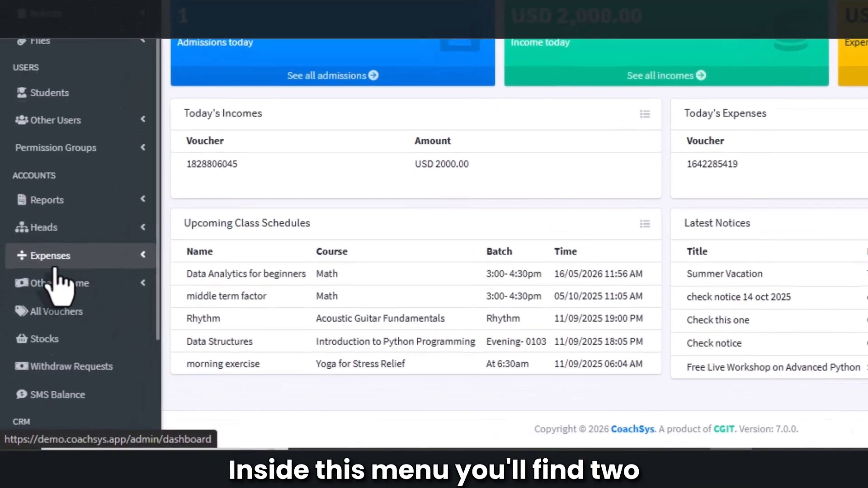
- Create a new Purchase expense for T Shirt with quantity 1 at unit price 250 and save it
{"action": "left_click", "coordinate": [23, 307]}
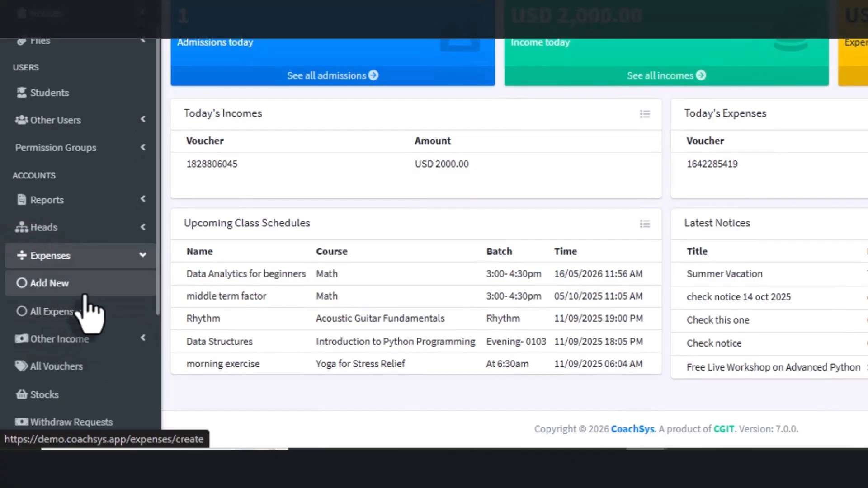
{"action": "left_click", "coordinate": [22, 290]}
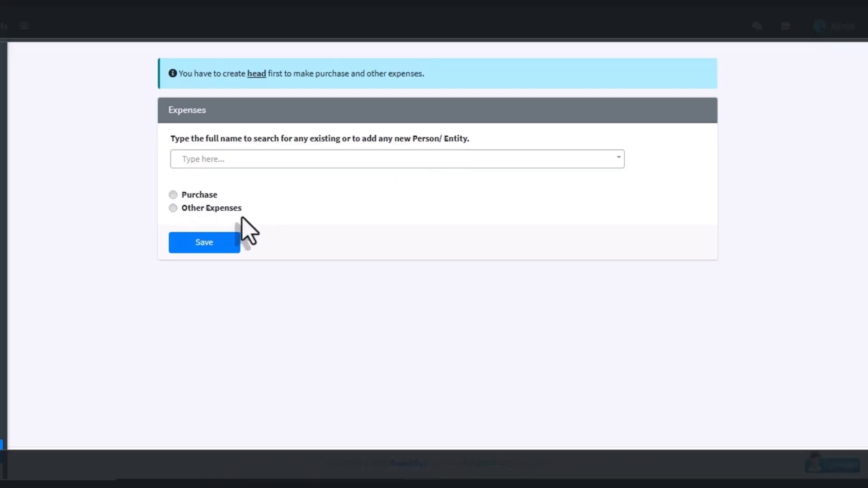
{"action": "left_click", "coordinate": [173, 195]}
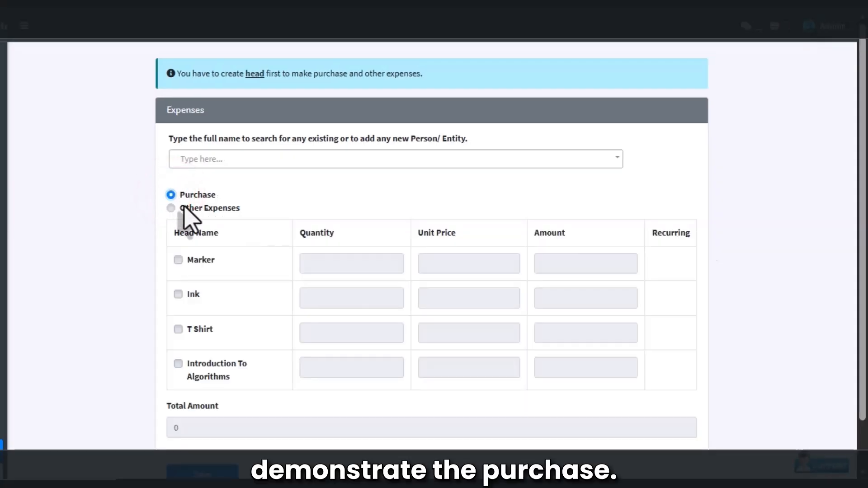
{"action": "left_click", "coordinate": [179, 329]}
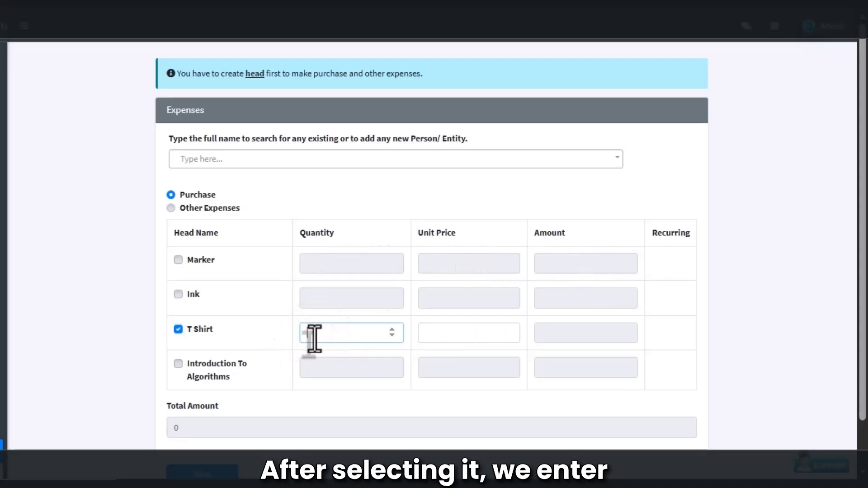
{"action": "type", "text": "250"}
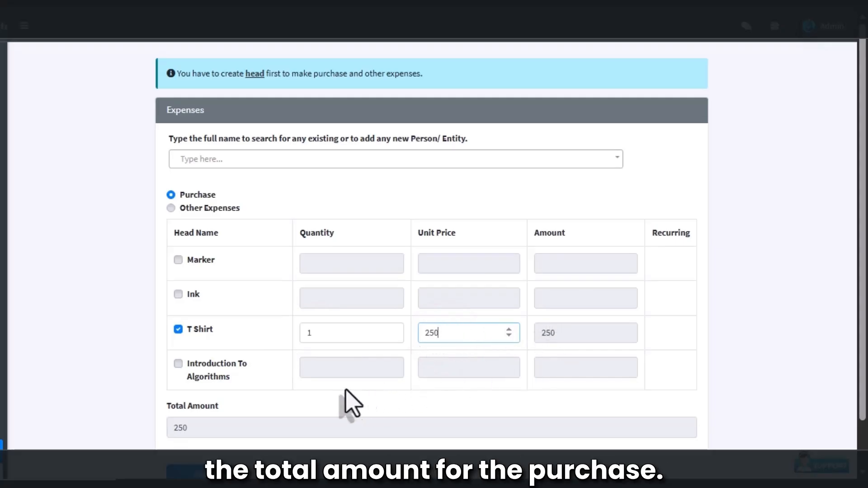
{"action": "scroll", "coordinate": [349, 402], "scroll_direction": "down", "scroll_amount": 1}
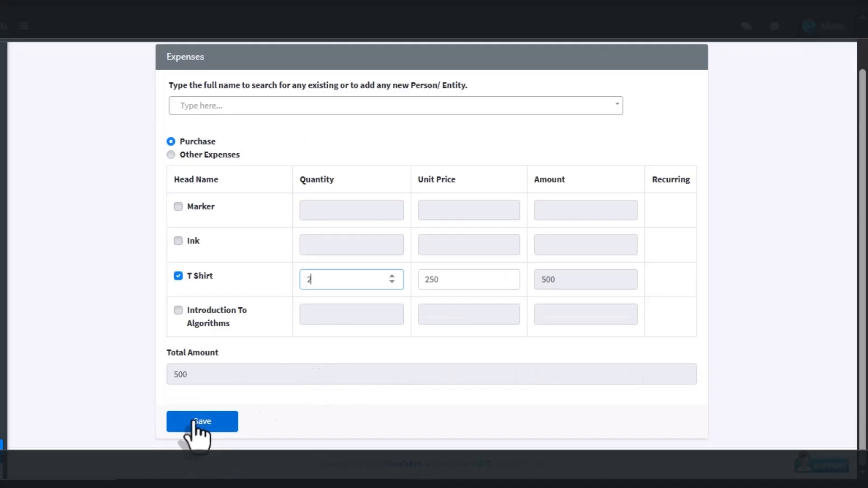
{"action": "left_click", "coordinate": [196, 422]}
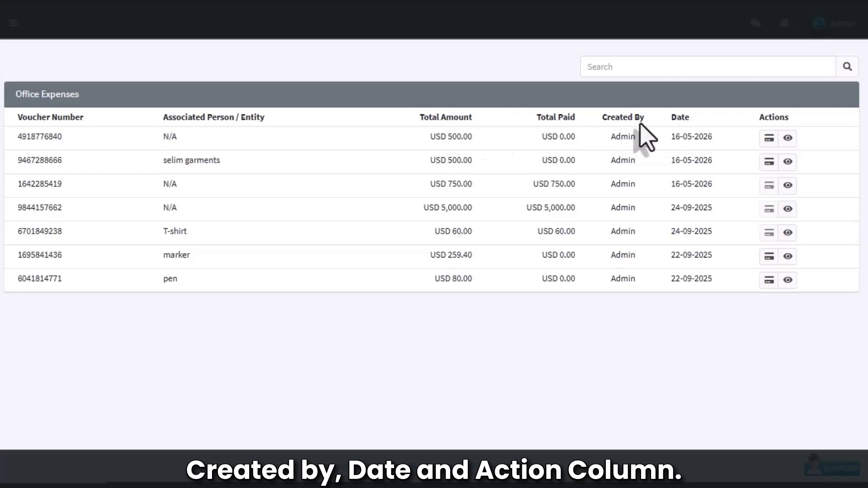
{"action": "left_click", "coordinate": [787, 138]}
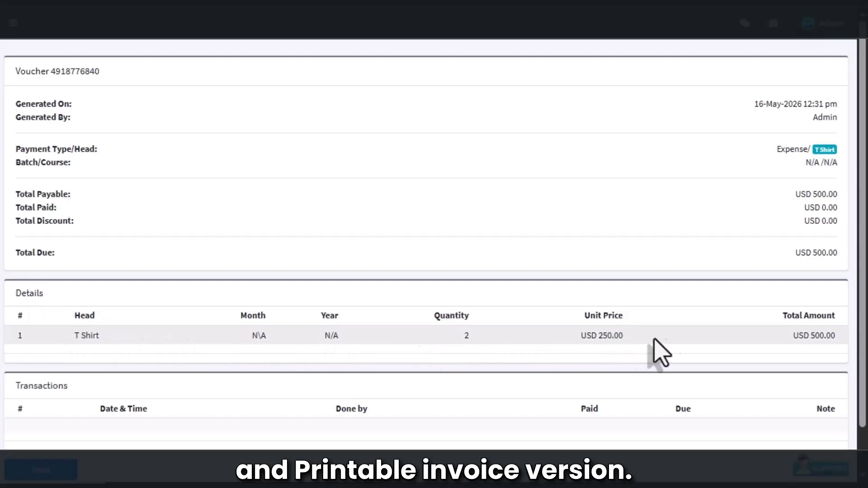
{"action": "scroll", "coordinate": [511, 376], "scroll_direction": "down", "scroll_amount": 1}
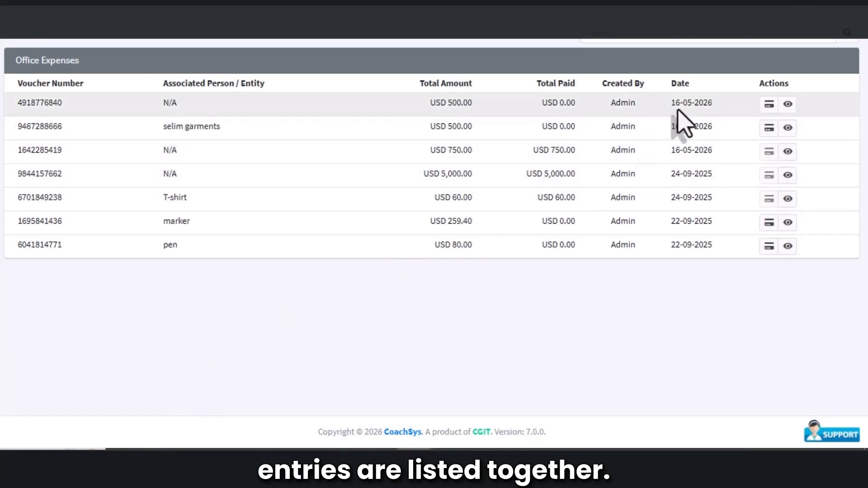
{"action": "left_click", "coordinate": [769, 105]}
{"action": "type", "text": "500"}
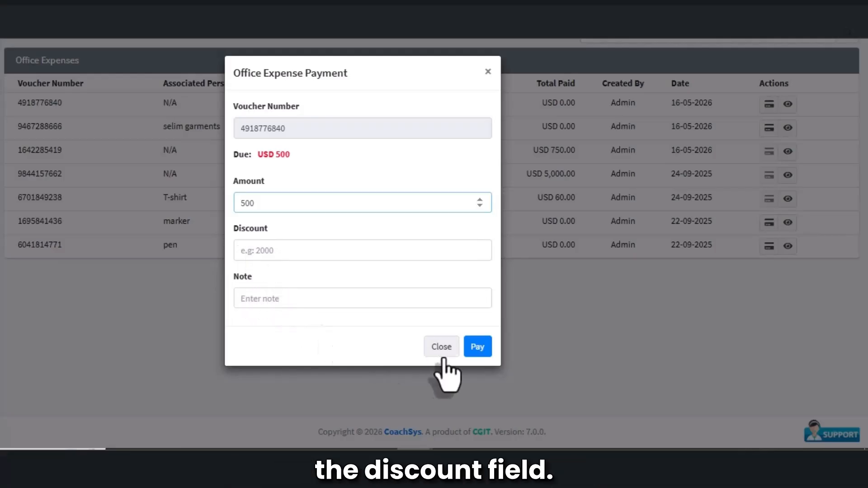
{"action": "left_click", "coordinate": [471, 357]}
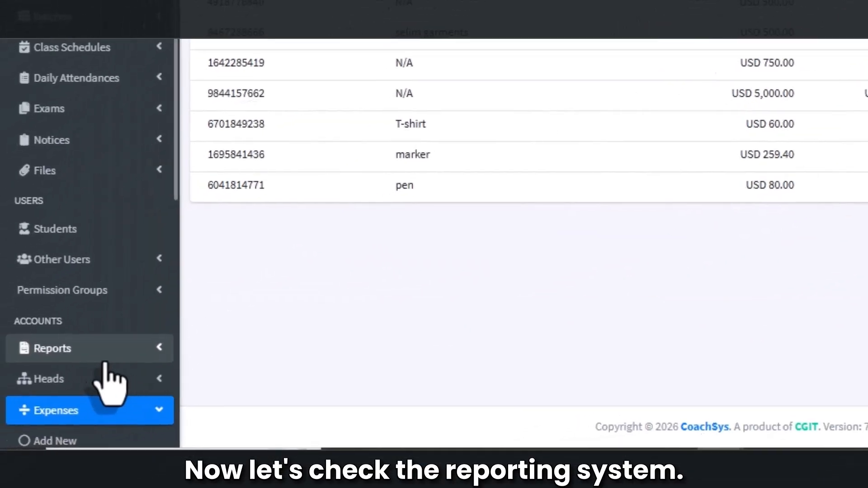
- Open the Day to Day Headwise Income and Expense Report
{"action": "left_click", "coordinate": [82, 349]}
{"action": "scroll", "coordinate": [86, 361], "scroll_direction": "down", "scroll_amount": 7}
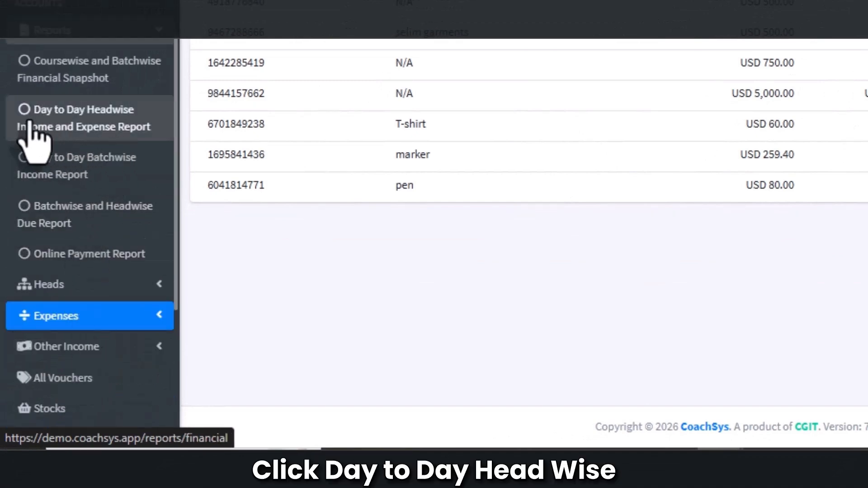
{"action": "left_click", "coordinate": [100, 116]}
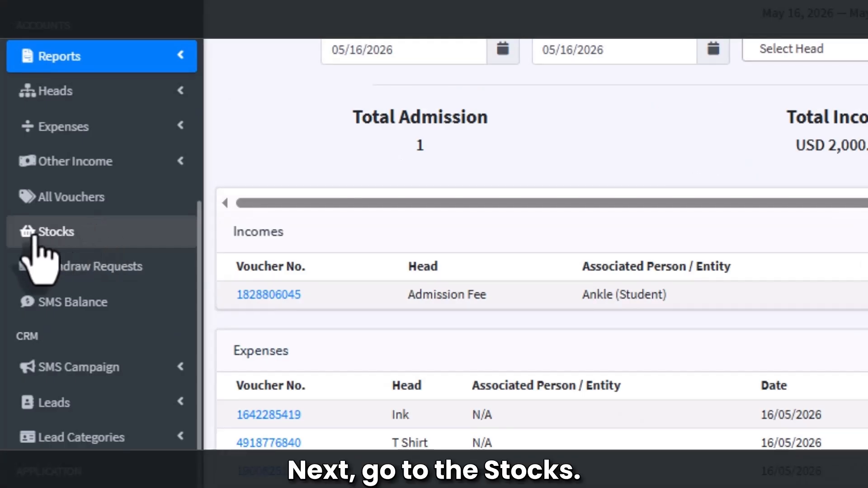
- Open Stocks and view the T Shirt stock details and its purchase voucher
{"action": "left_click", "coordinate": [49, 233]}
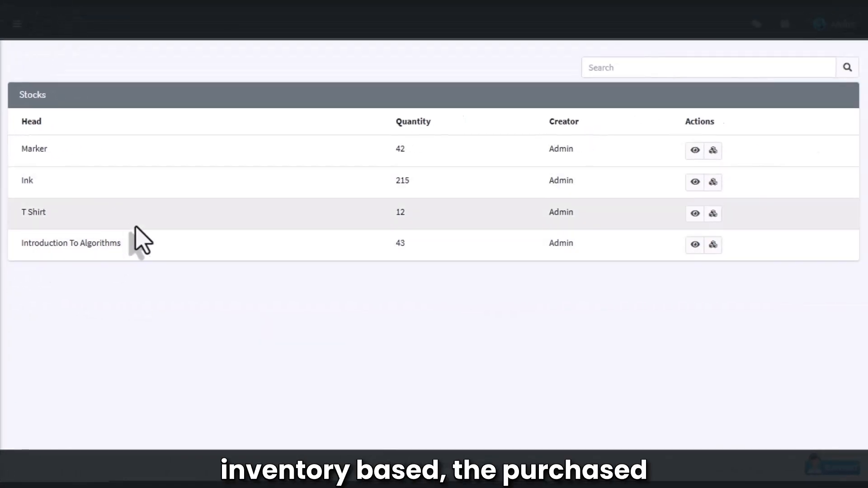
{"action": "left_click", "coordinate": [194, 233]}
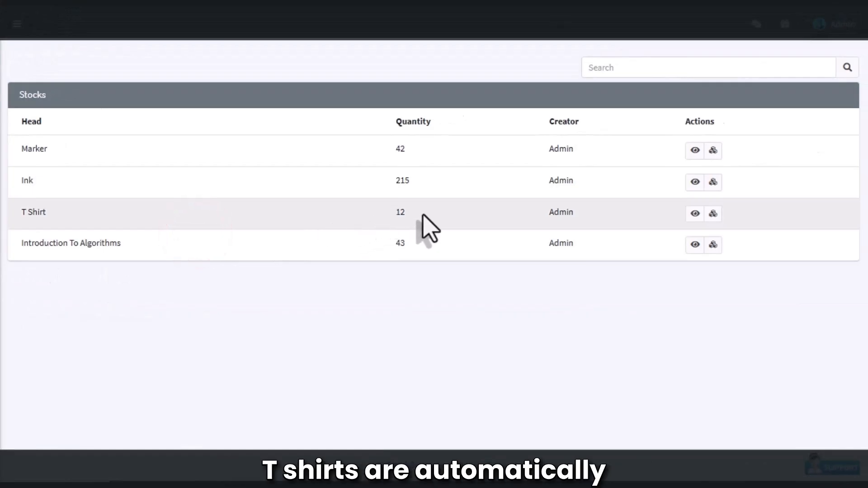
{"action": "left_click", "coordinate": [695, 212]}
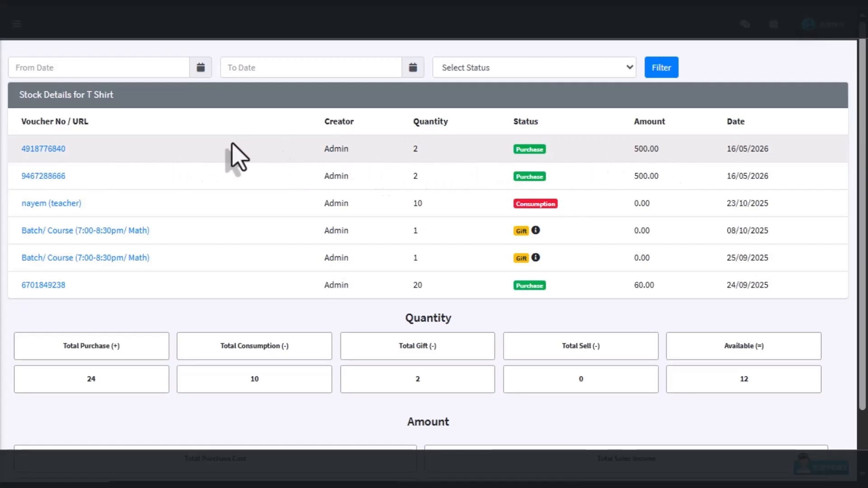
{"action": "left_click", "coordinate": [47, 153]}
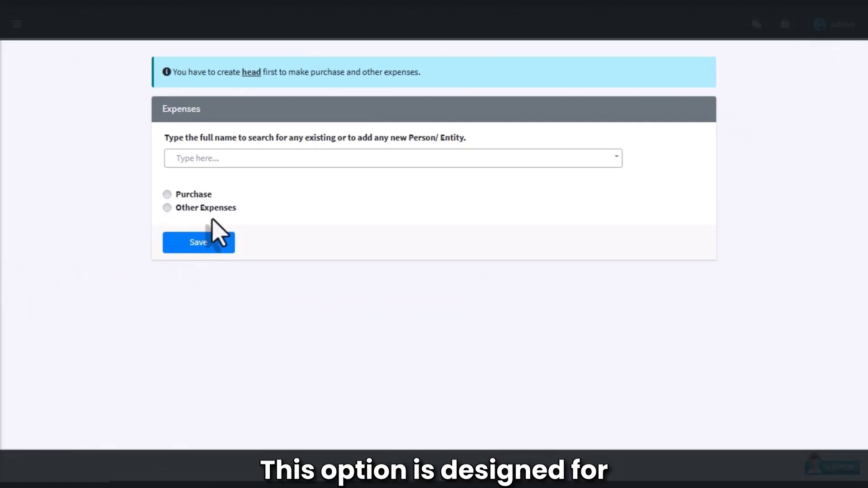
- Start an Other Expenses entry for Wifi Bill with amount 1000, recurring for May 2026
{"action": "left_click", "coordinate": [166, 209]}
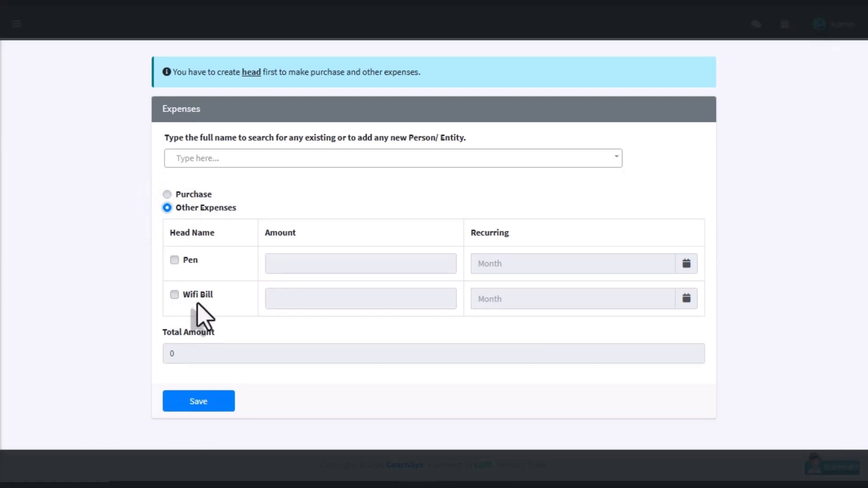
{"action": "left_click", "coordinate": [174, 297]}
{"action": "left_click", "coordinate": [285, 299]}
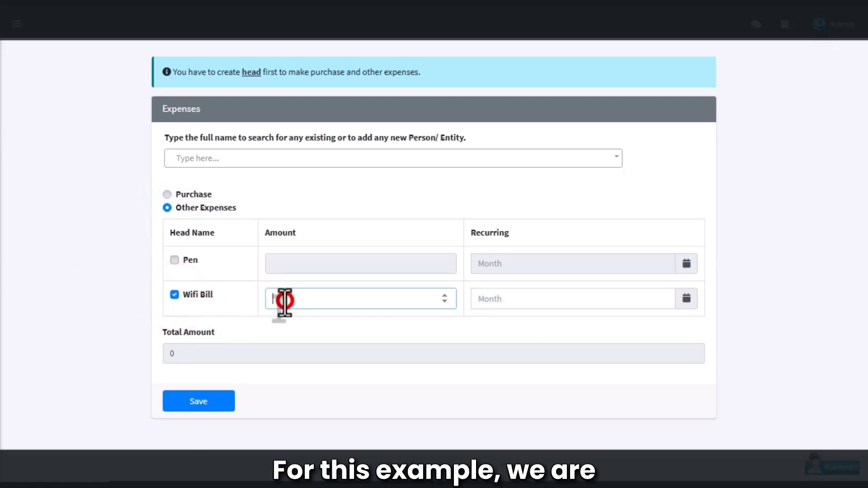
{"action": "type", "text": "000"}
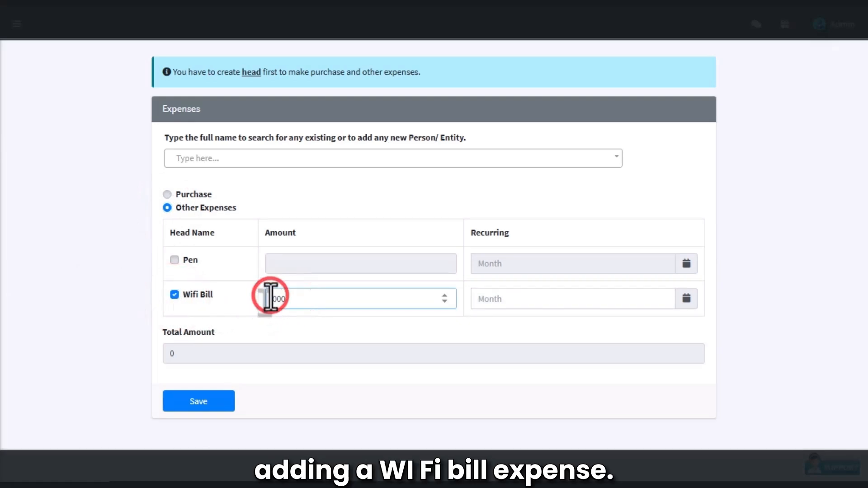
{"action": "left_click", "coordinate": [481, 299]}
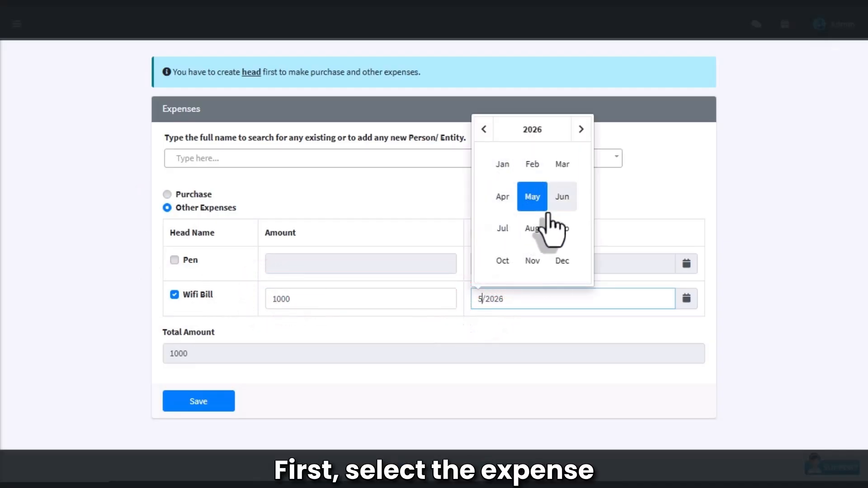
{"action": "left_click", "coordinate": [532, 196]}
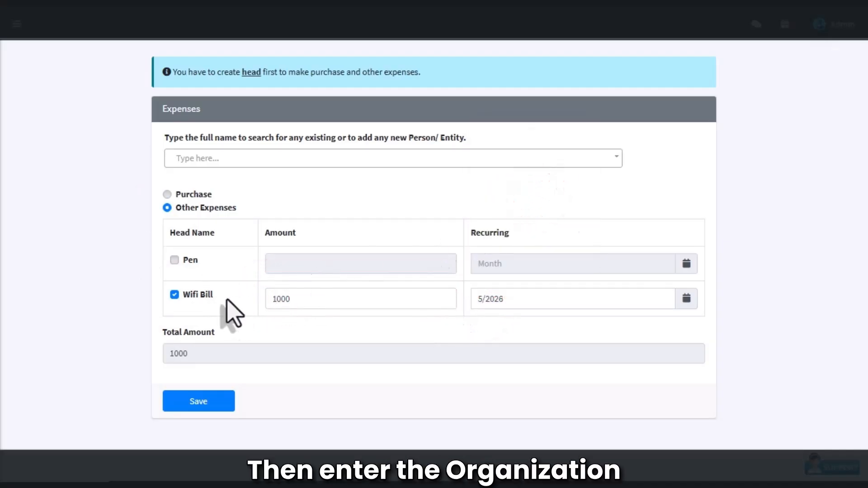
- Add INTERNET ONLINE as a new person/entity for the expense and save it
{"action": "left_click", "coordinate": [218, 161]}
{"action": "type", "text": "INTERNET ONLINE"}
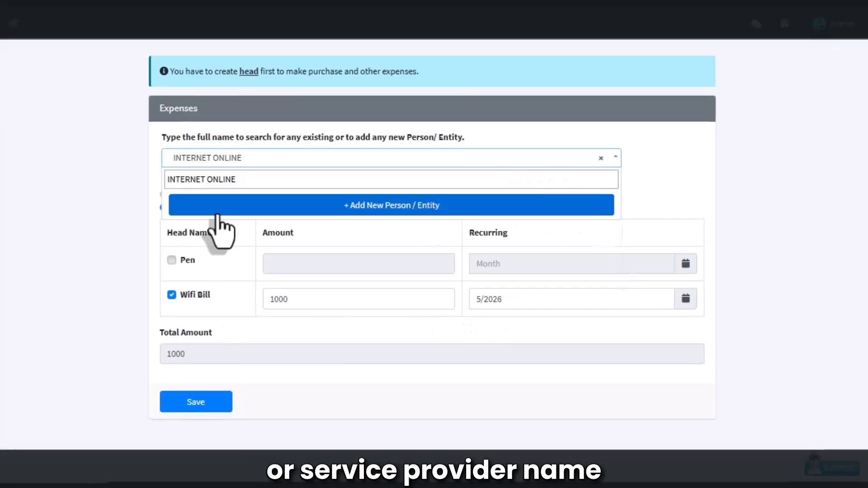
{"action": "left_click", "coordinate": [118, 213]}
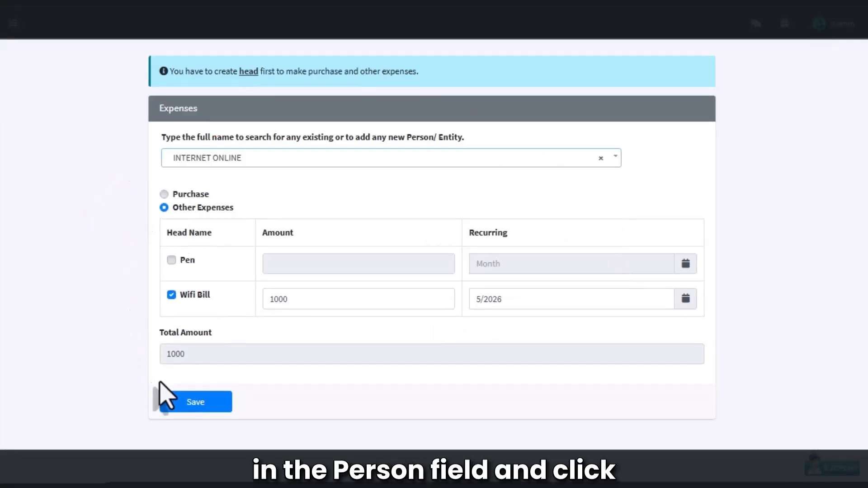
{"action": "left_click", "coordinate": [197, 403]}
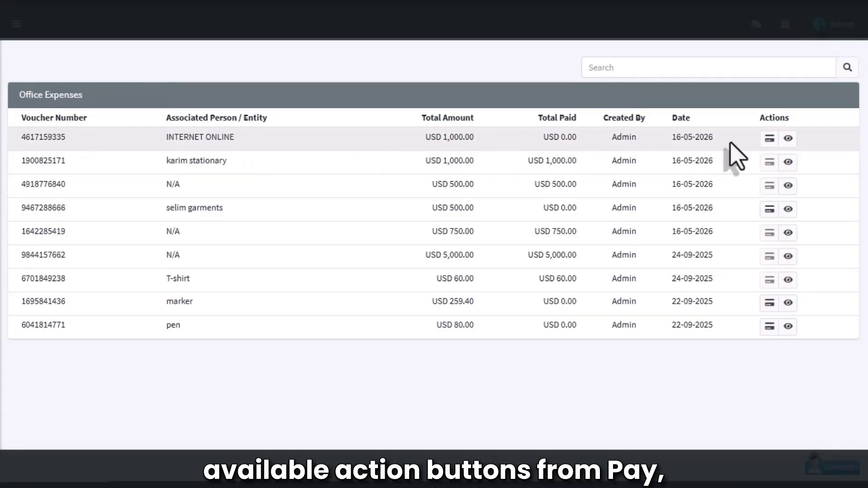
- Pay 1000 on the INTERNET ONLINE voucher with the note online pay
{"action": "left_click", "coordinate": [770, 139]}
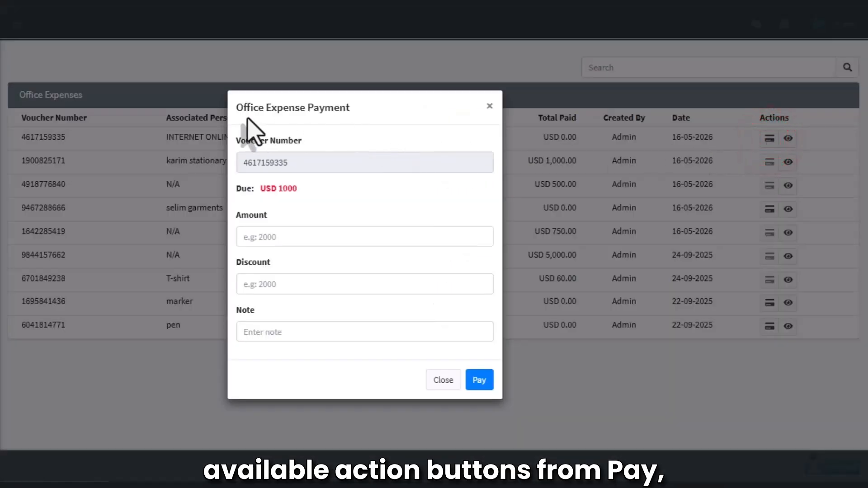
{"action": "left_click", "coordinate": [271, 235]}
{"action": "type", "text": "1000"}
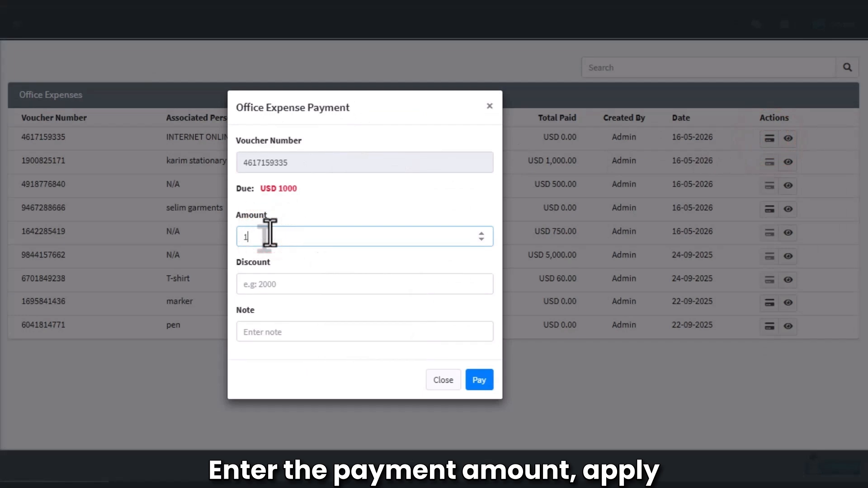
{"action": "left_click", "coordinate": [271, 330]}
{"action": "left_click", "coordinate": [338, 445]}
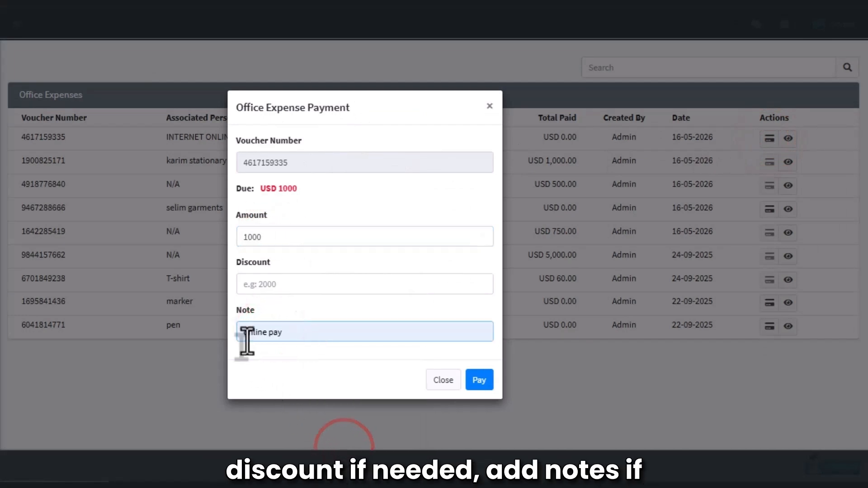
{"action": "left_click", "coordinate": [481, 380]}
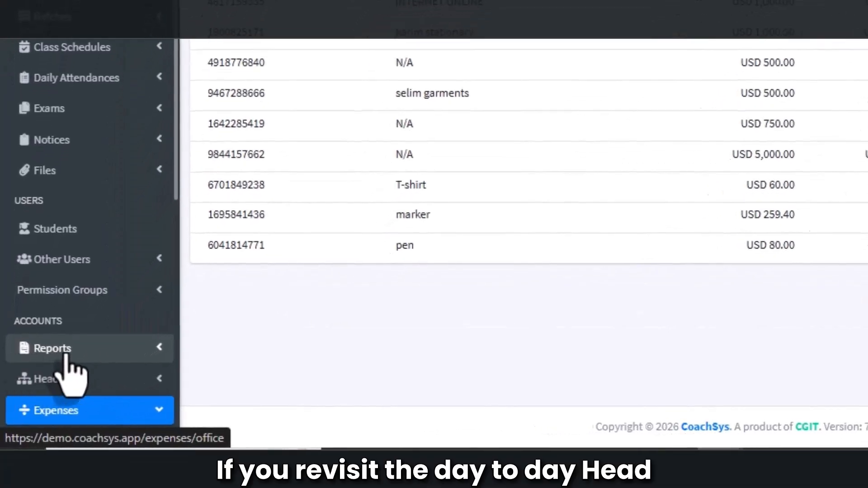
- Open the Day to Day Headwise Income and Expense Report
{"action": "left_click", "coordinate": [38, 352]}
{"action": "scroll", "coordinate": [77, 335], "scroll_direction": "down", "scroll_amount": 7}
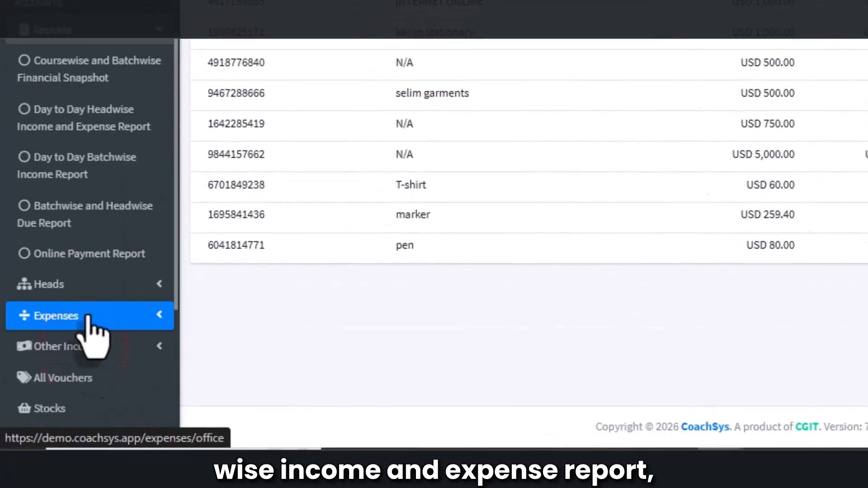
{"action": "left_click", "coordinate": [79, 132]}
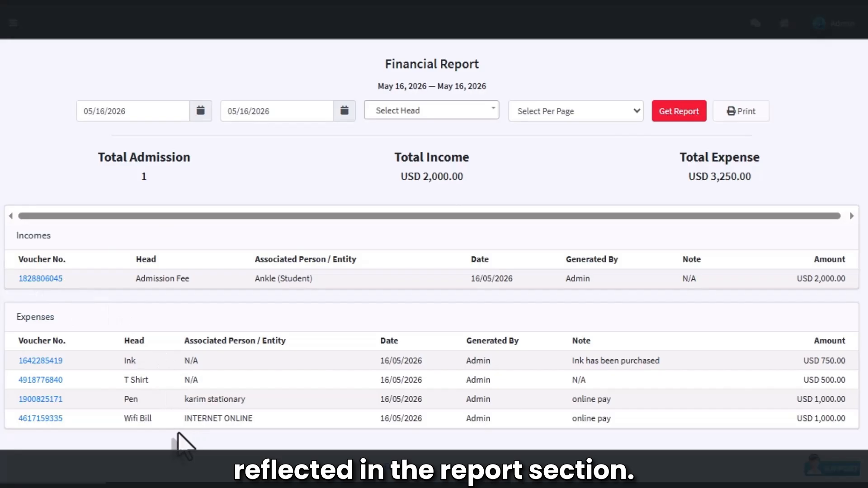
{"action": "left_click", "coordinate": [27, 419]}
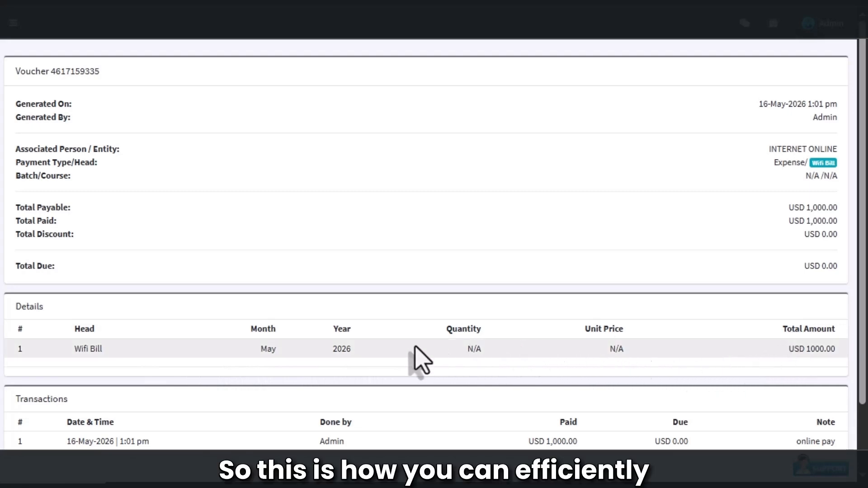
{"action": "scroll", "coordinate": [248, 358], "scroll_direction": "down", "scroll_amount": 2}
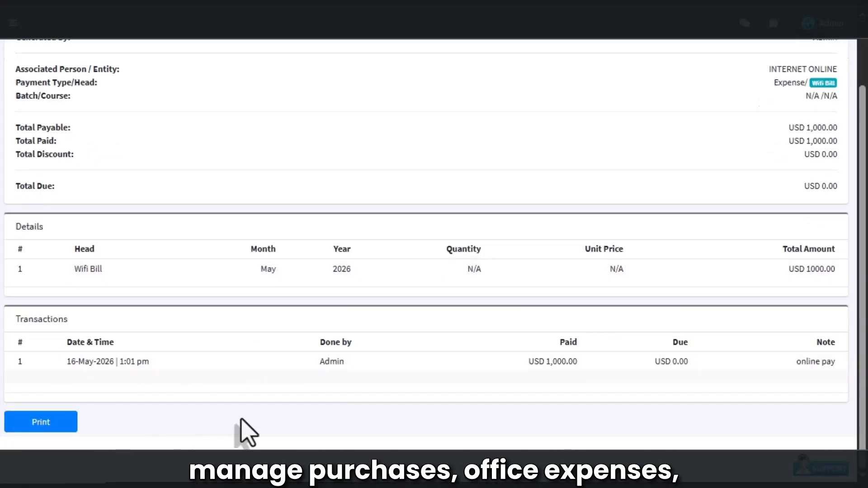